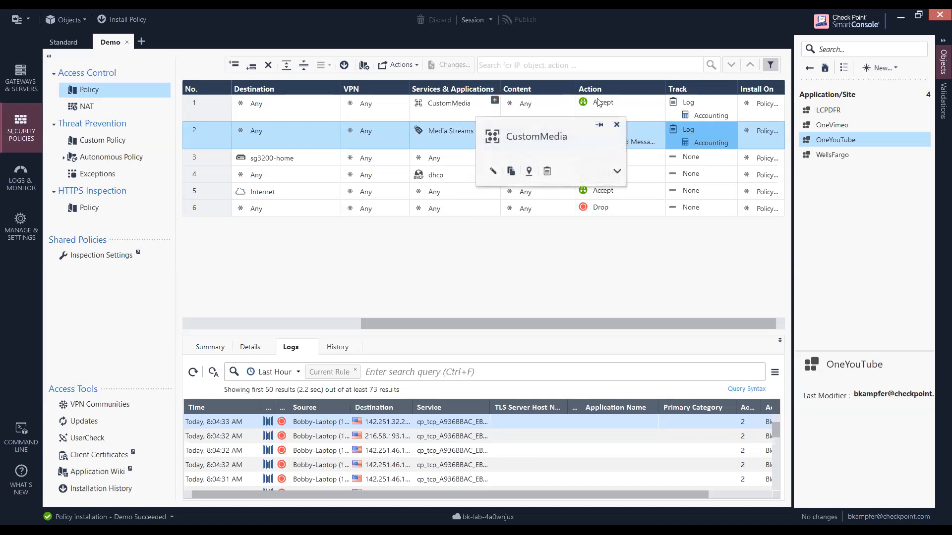
# Open the CustomMedia application/site group, review its member sites, and close it.
pyautogui.click(806, 71)
pyautogui.click(843, 127)
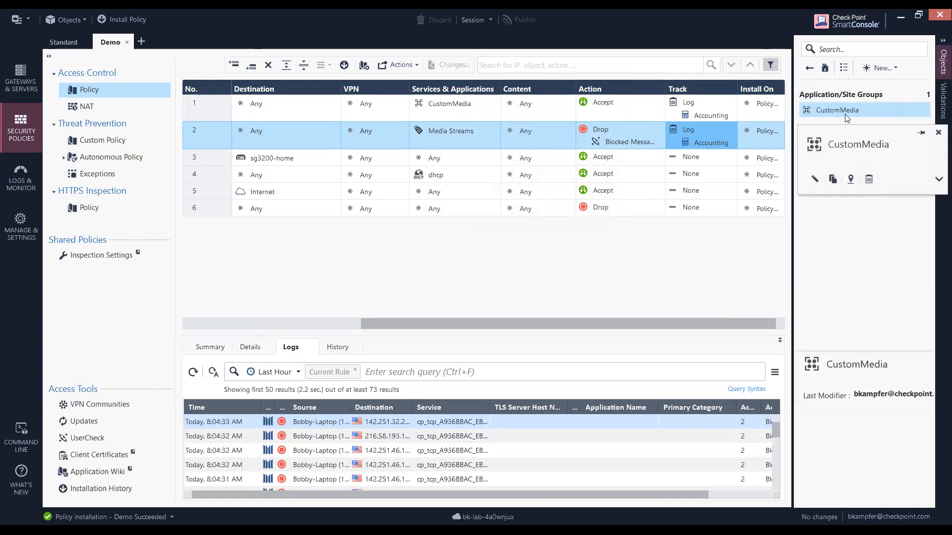
pyautogui.doubleClick(825, 107)
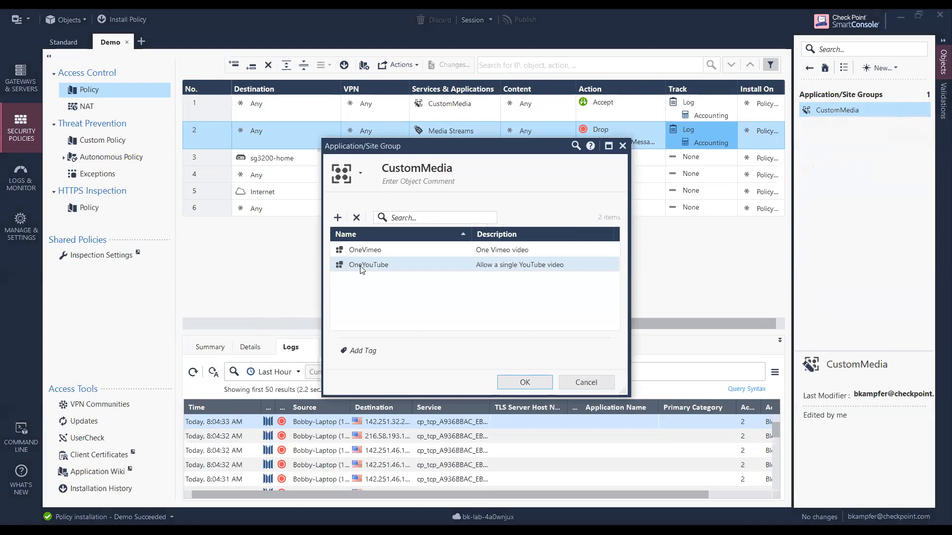
pyautogui.moveTo(379, 253)
pyautogui.click(525, 375)
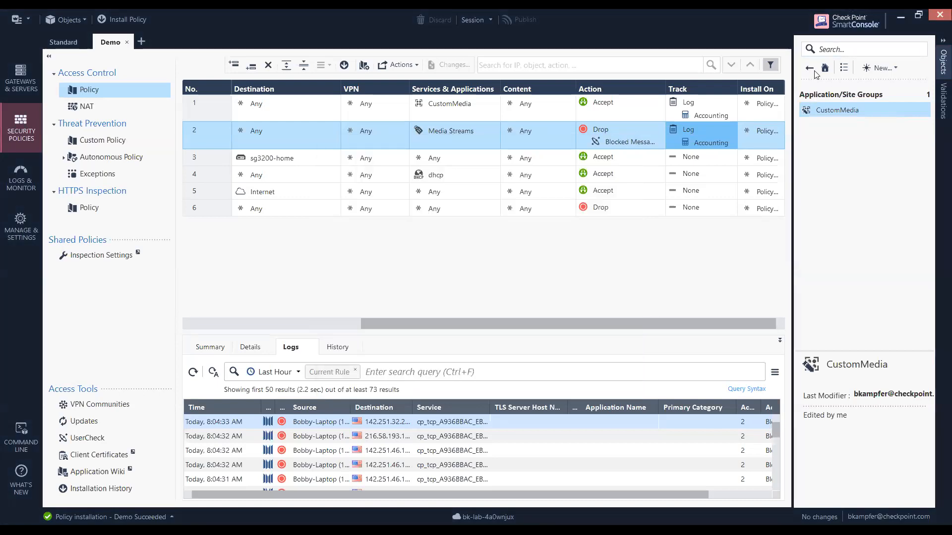
# Open the OneVimeo application/site object, examine its available primary categories and URL list, and close it.
pyautogui.click(810, 69)
pyautogui.click(843, 109)
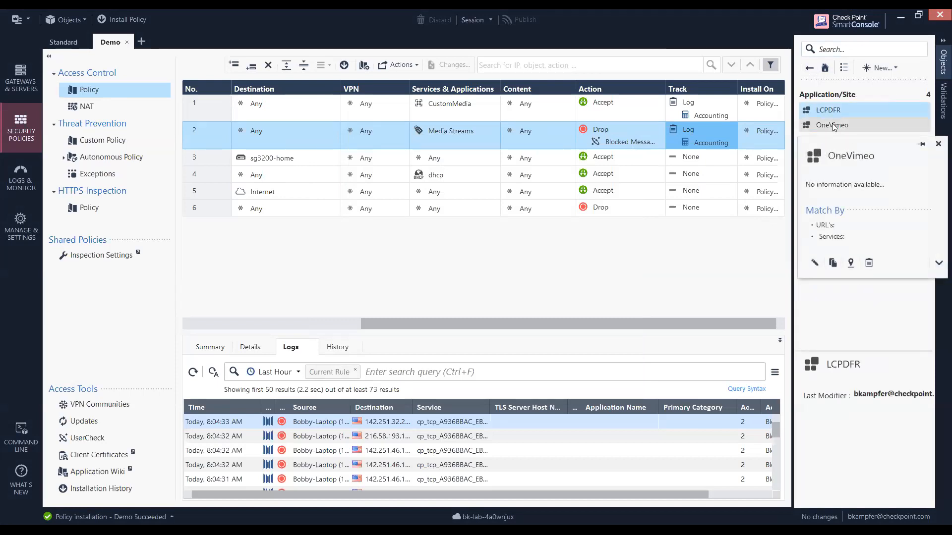
pyautogui.click(832, 124)
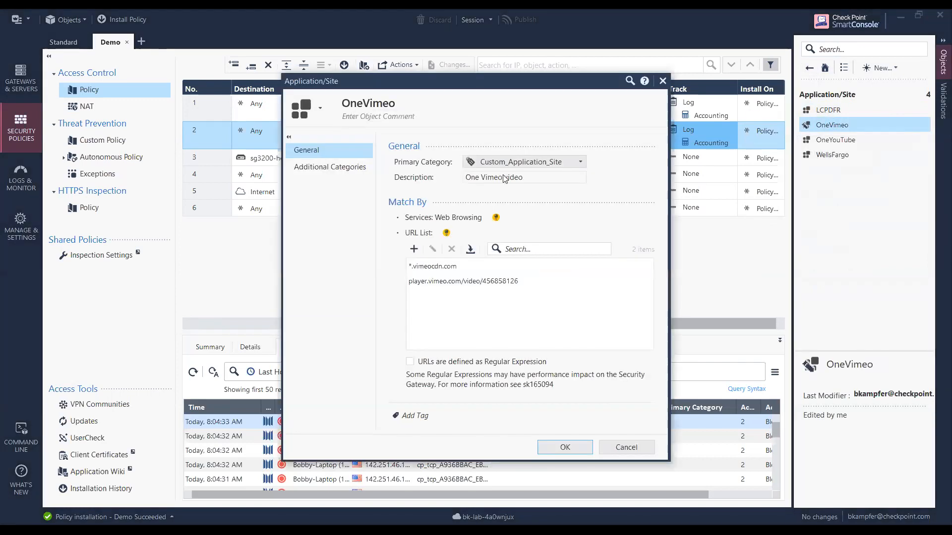
pyautogui.moveTo(530, 168)
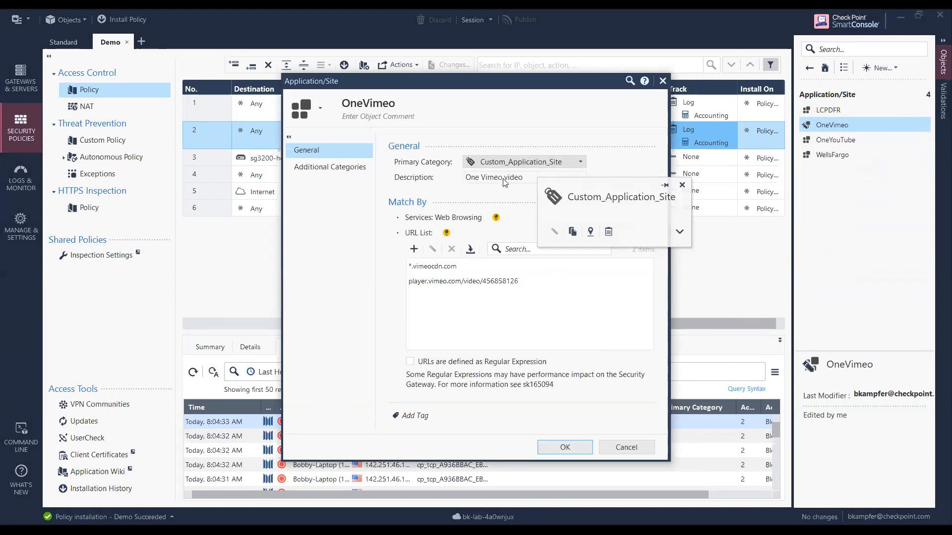
pyautogui.click(580, 162)
pyautogui.scroll(-1, 585, 230)
pyautogui.scroll(-8, 585, 230)
pyautogui.scroll(-8, 586, 230)
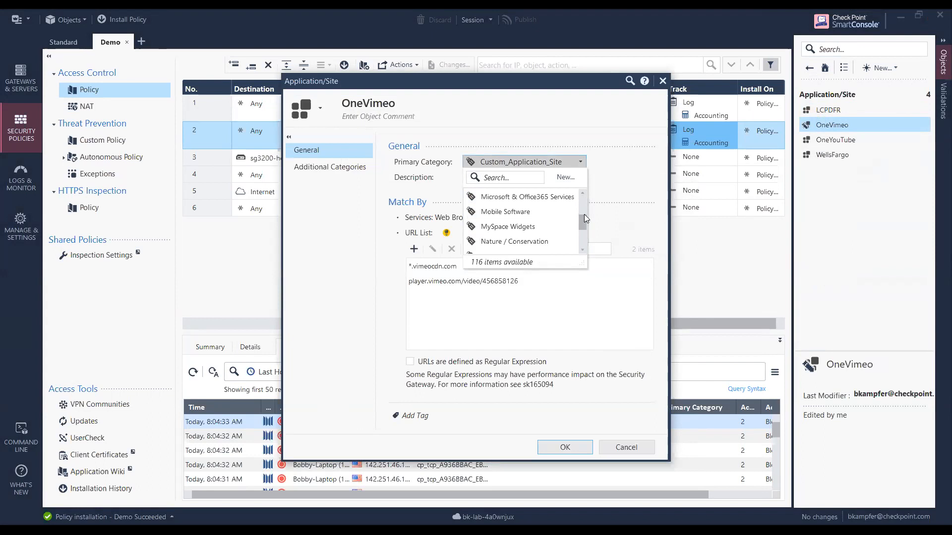
pyautogui.click(354, 194)
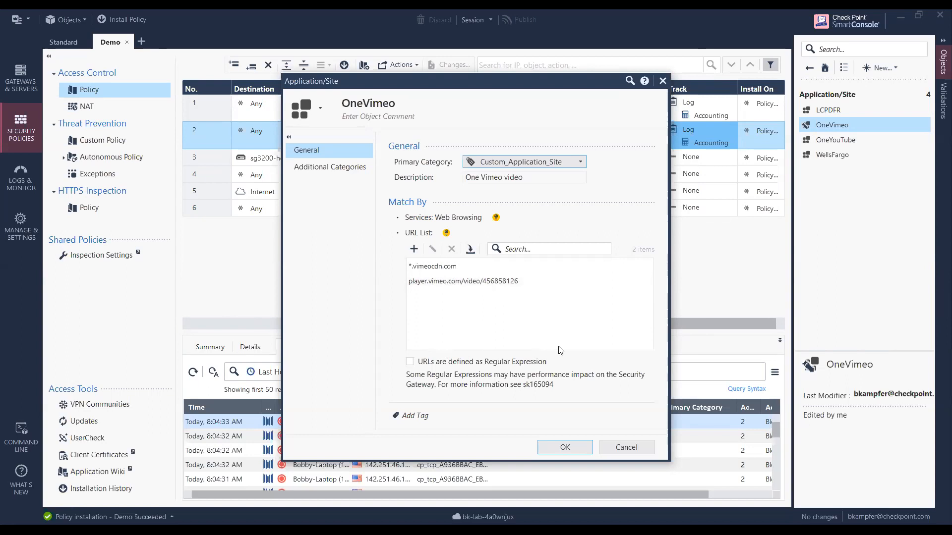
pyautogui.click(561, 449)
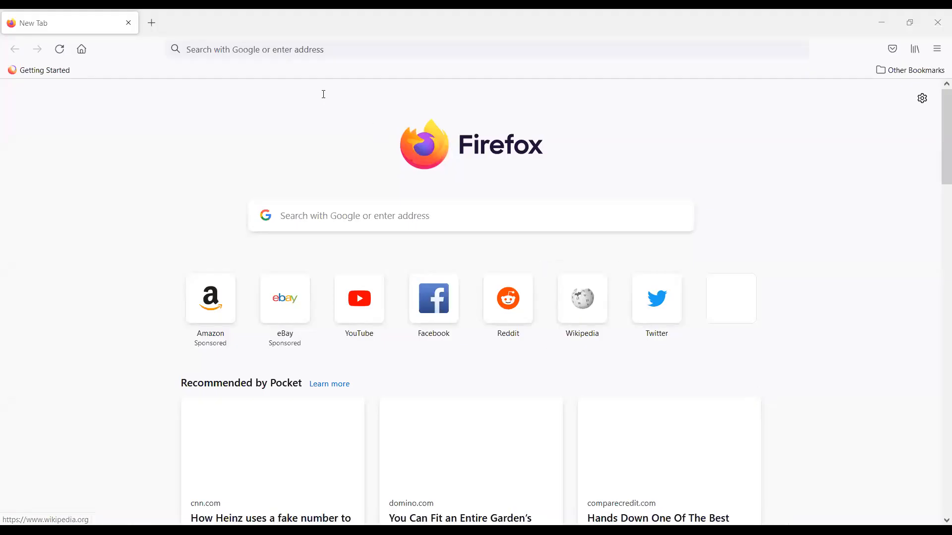
# In Firefox, try to visit vimeo.com and accept the certificate risk to continue to the UserCheck page.
pyautogui.hotkey('ctrl', 'l')
pyautogui.write('vimeo')
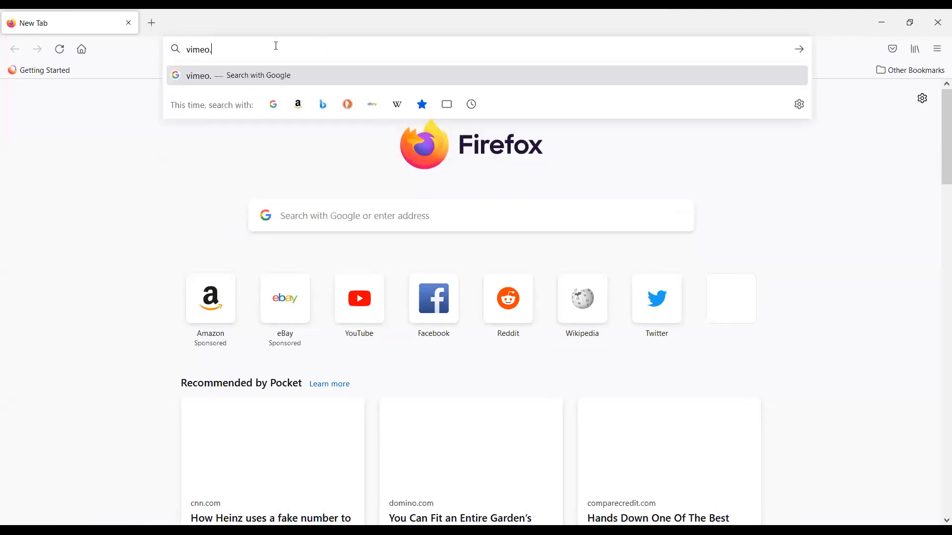
pyautogui.write('.com')
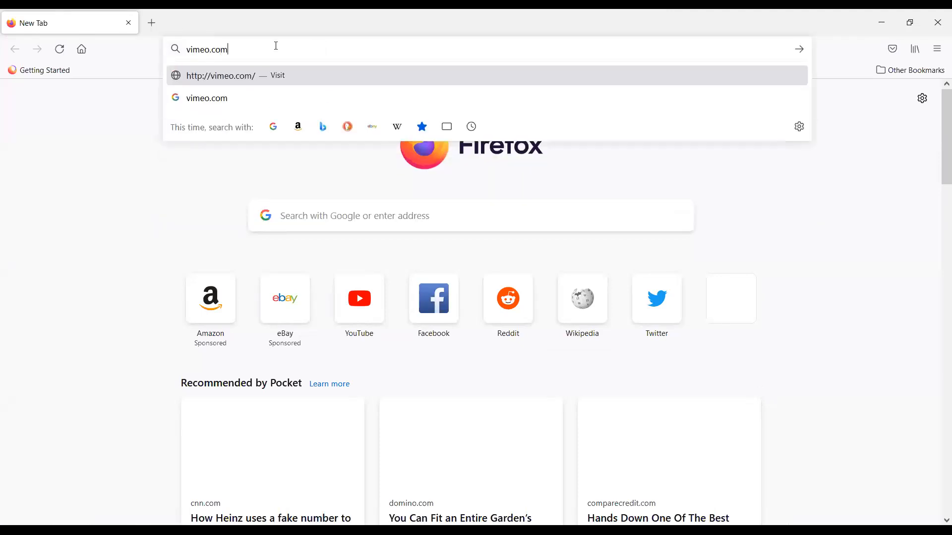
pyautogui.press('Return')
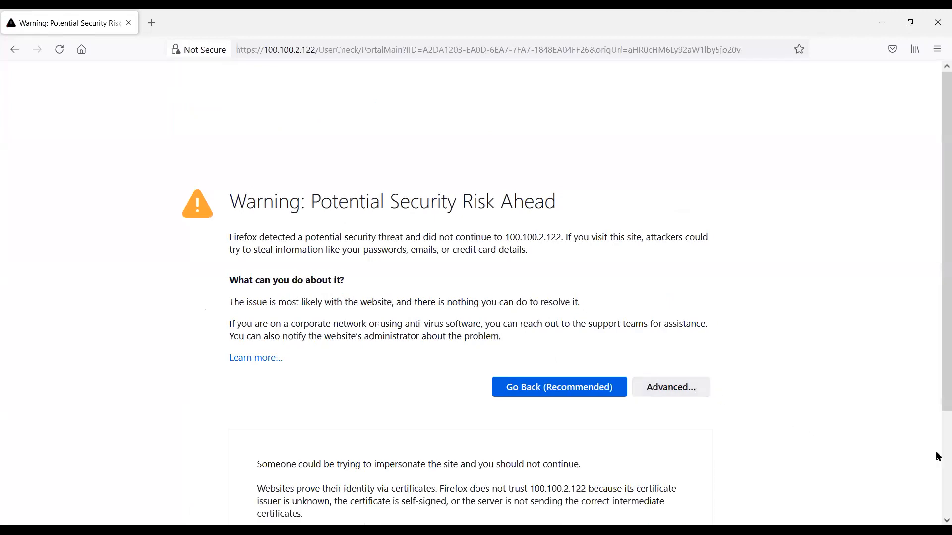
pyautogui.scroll(-3, 937, 453)
pyautogui.click(667, 481)
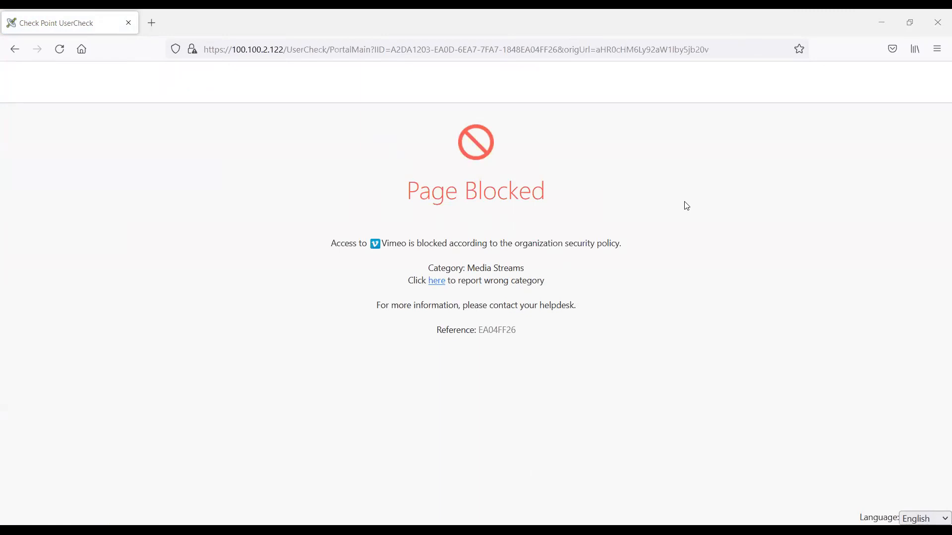
# Test access to the permitted Vimeo video at player.vimeo.com/video/456858126.
pyautogui.click(485, 50)
pyautogui.write('player.vimeo.com/video/456858126')
pyautogui.press('Return')
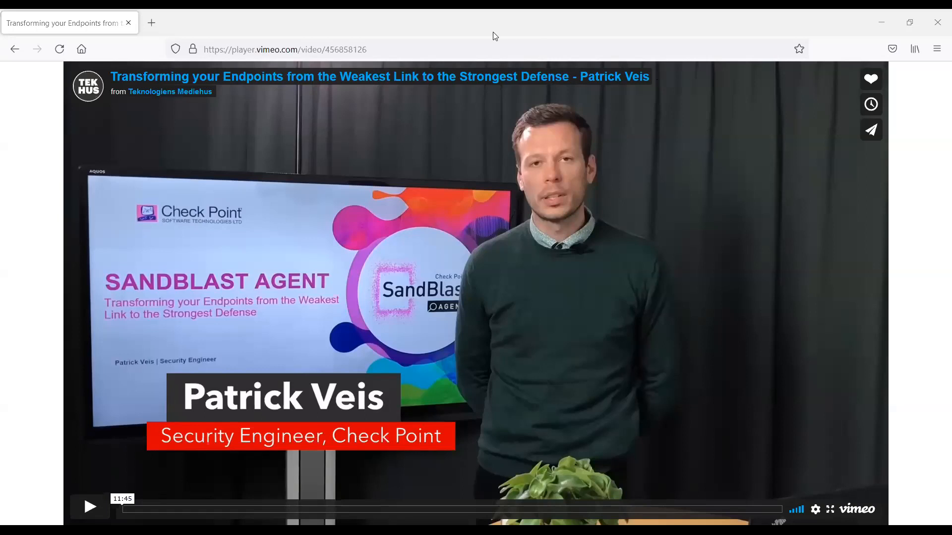
# Test access to a different Vimeo video at player.vimeo.com/video/680668269.
pyautogui.click(405, 47)
pyautogui.write('player.vimeo.com/video/680668269')
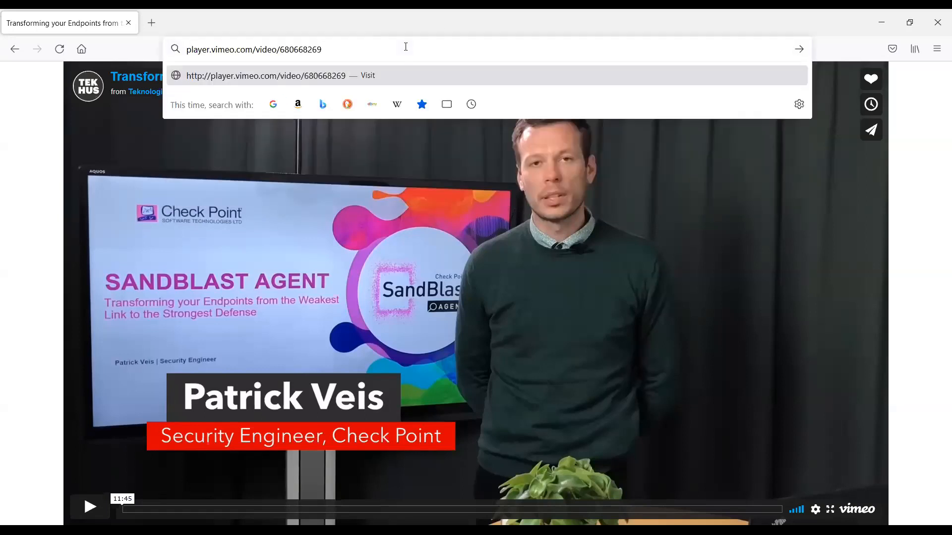
pyautogui.press('Return')
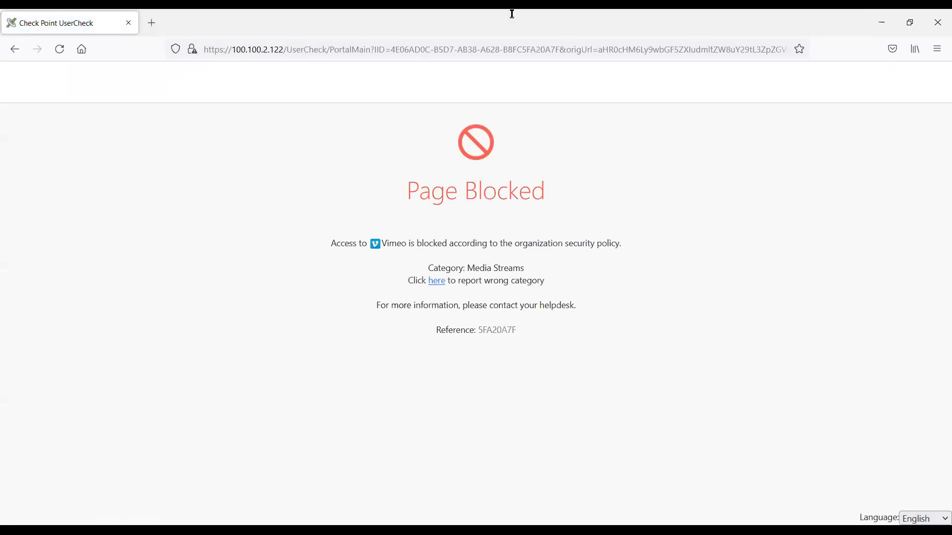
# Test access to the main YouTube site at youtube.com.
pyautogui.hotkey('ctrl', 'l')
pyautogui.write('youtube.com')
pyautogui.press('Return')
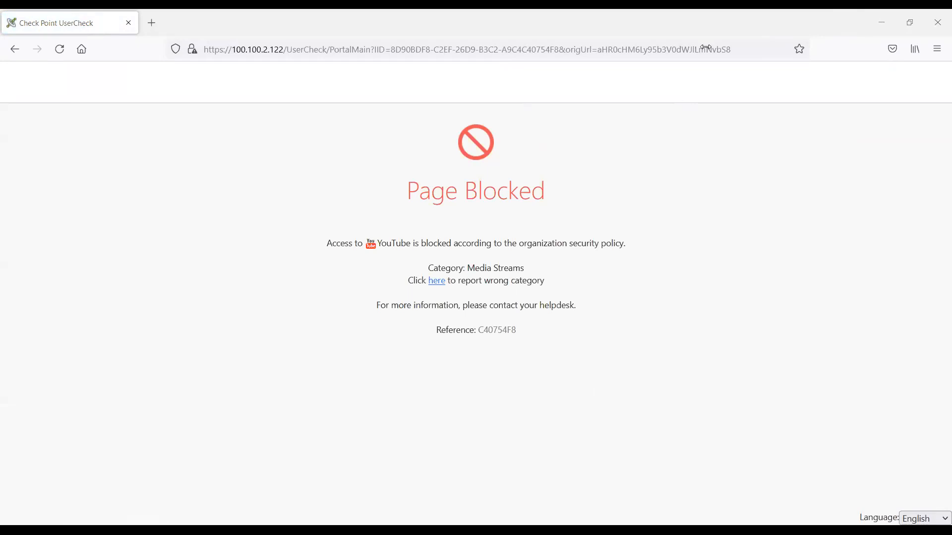
pyautogui.click(563, 45)
pyautogui.write('https://www.youtube.com/watch?v=CN11e4mVjg0')
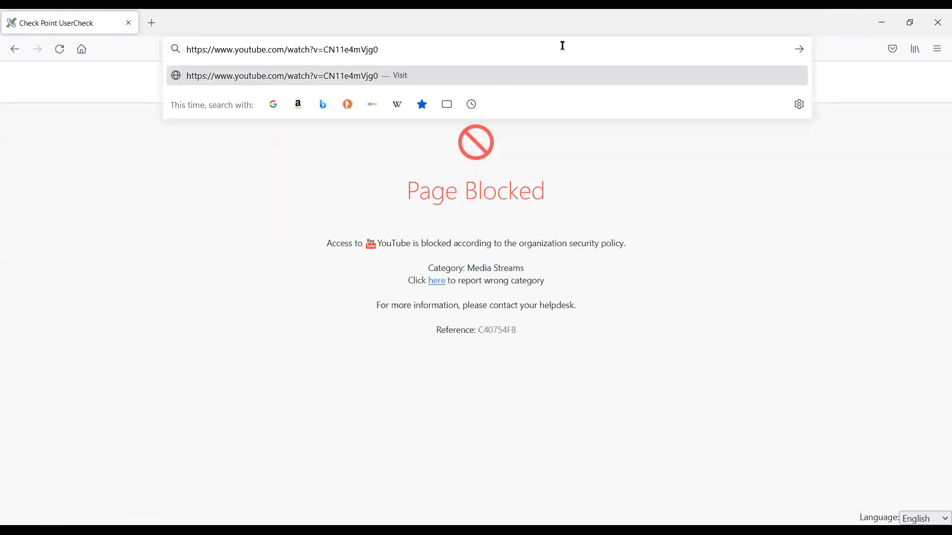
pyautogui.press('Return')
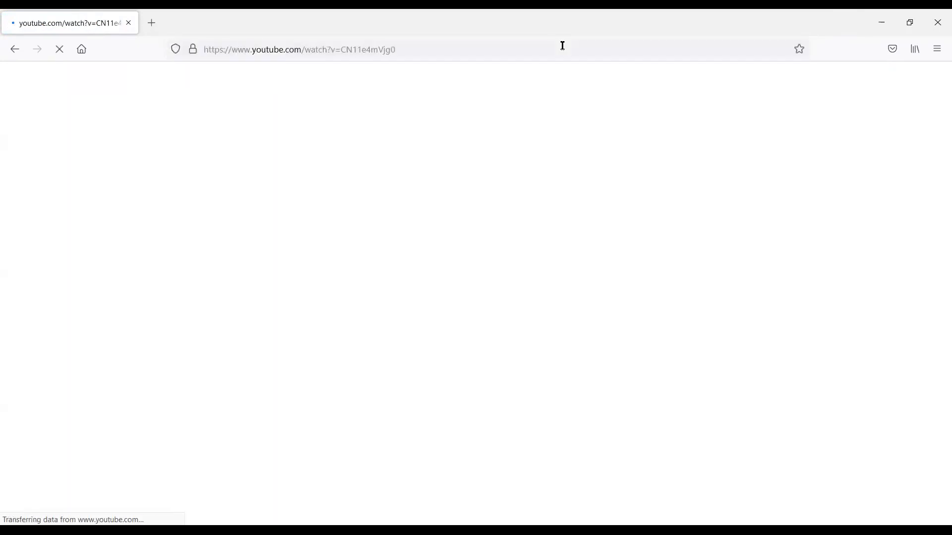